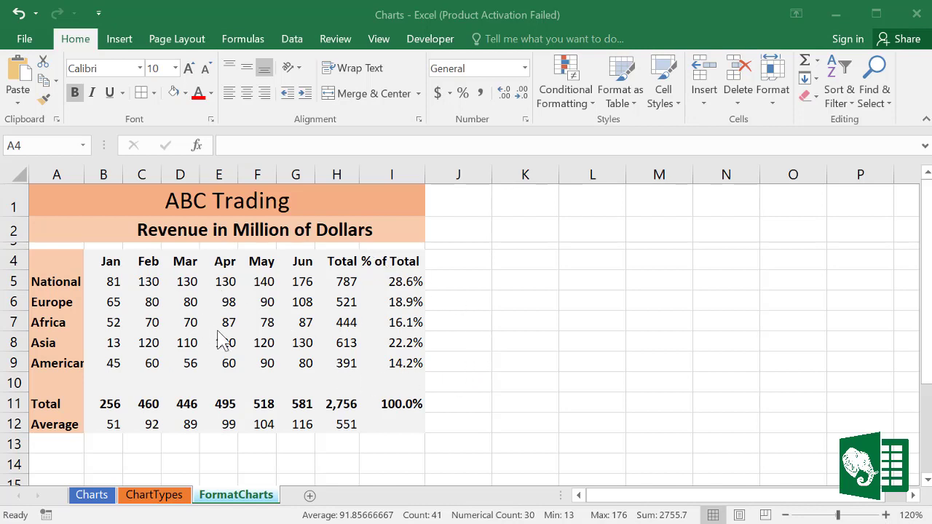
Select the region names and their Jan–Jun revenue in A4:G9, leaving out the totals.
{"action": "left_click", "coordinate": [78, 281]}
{"action": "left_click_drag", "start_coordinate": [64, 258], "coordinate": [292, 355]}
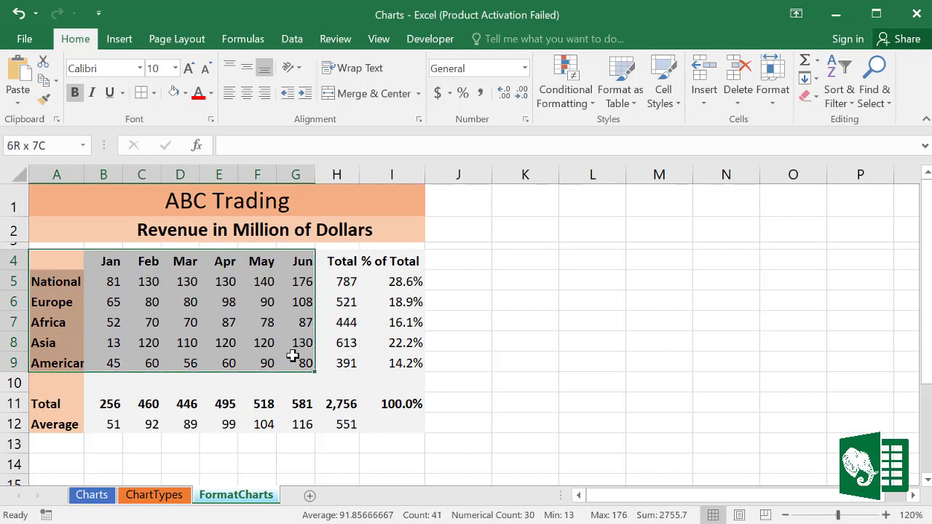
{"action": "left_click_drag", "start_coordinate": [292, 355], "coordinate": [292, 356]}
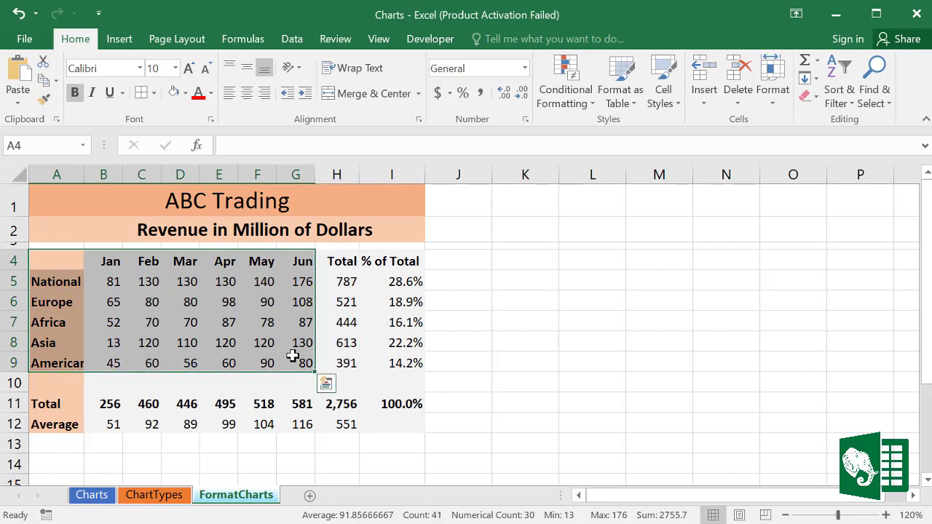
Insert the recommended Line chart from Recommended Charts for the five regions' monthly revenue.
{"action": "left_click", "coordinate": [120, 40]}
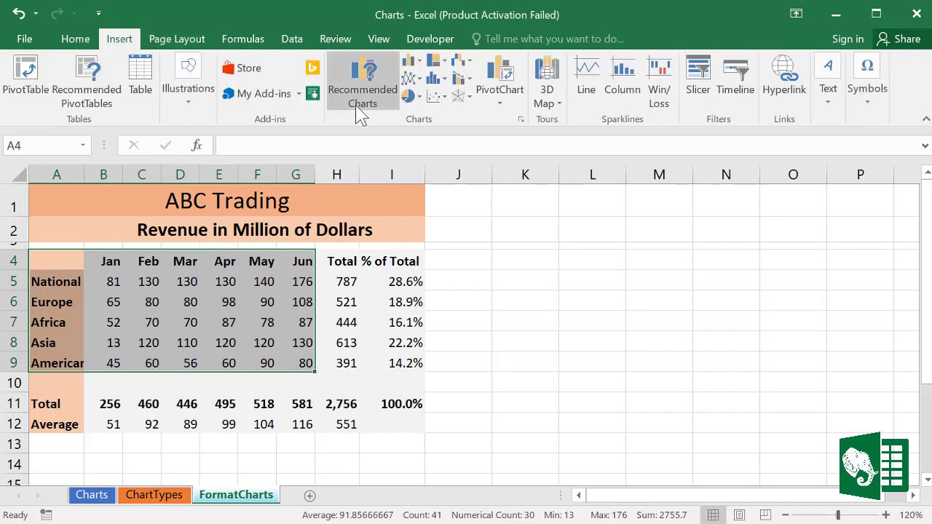
{"action": "left_click", "coordinate": [372, 84]}
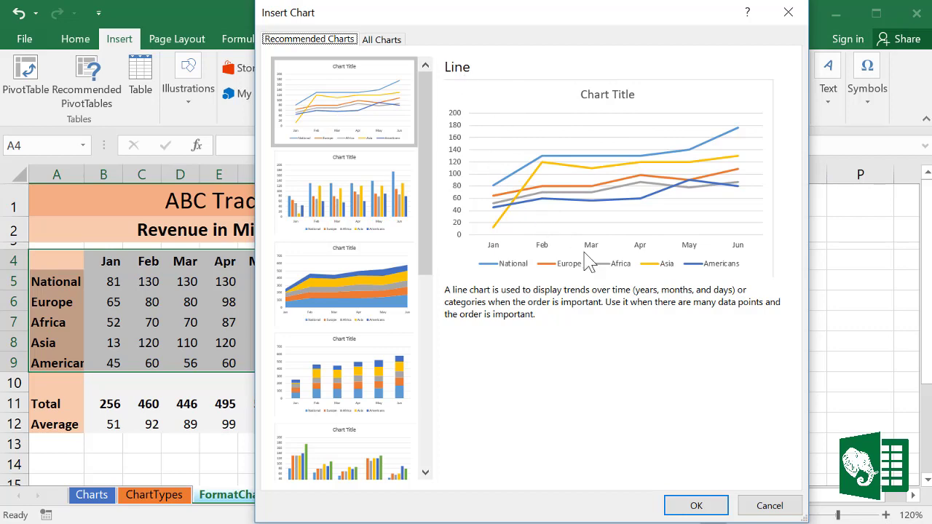
{"action": "left_click", "coordinate": [695, 506]}
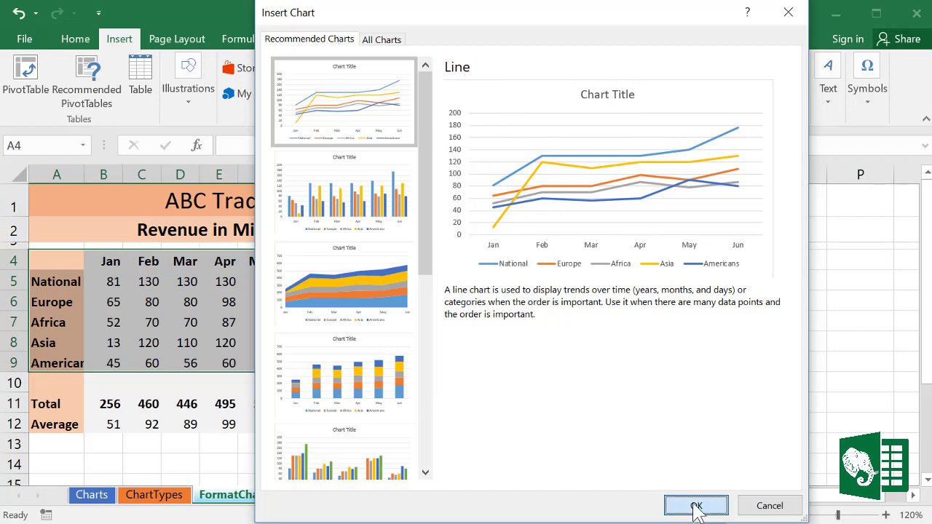
Shrink the chart from its top-left corner and place it beside the data table.
{"action": "mouse_move", "coordinate": [246, 237]}
{"action": "left_mouse_down"}
{"action": "mouse_move", "coordinate": [348, 238]}
{"action": "mouse_move", "coordinate": [355, 279]}
{"action": "mouse_move", "coordinate": [483, 223]}
{"action": "mouse_move", "coordinate": [488, 202]}
{"action": "left_mouse_up"}
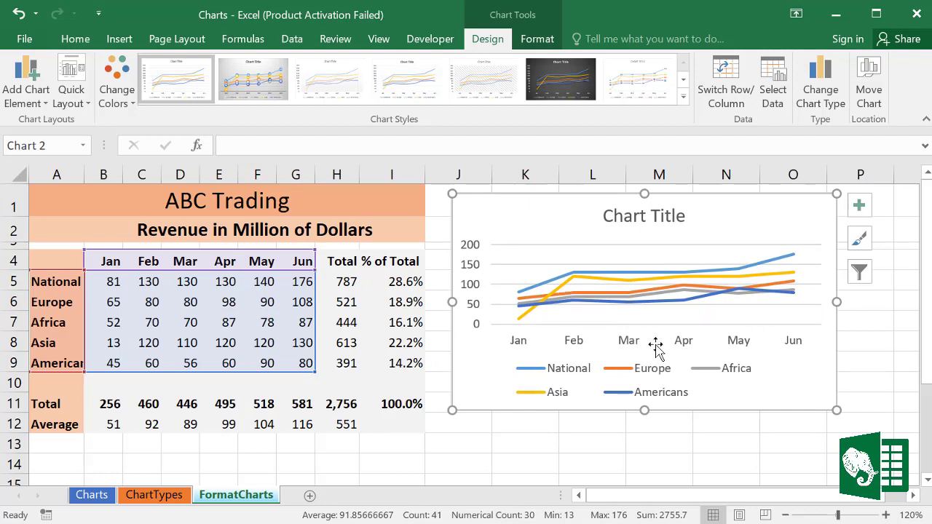
{"action": "left_click", "coordinate": [637, 214]}
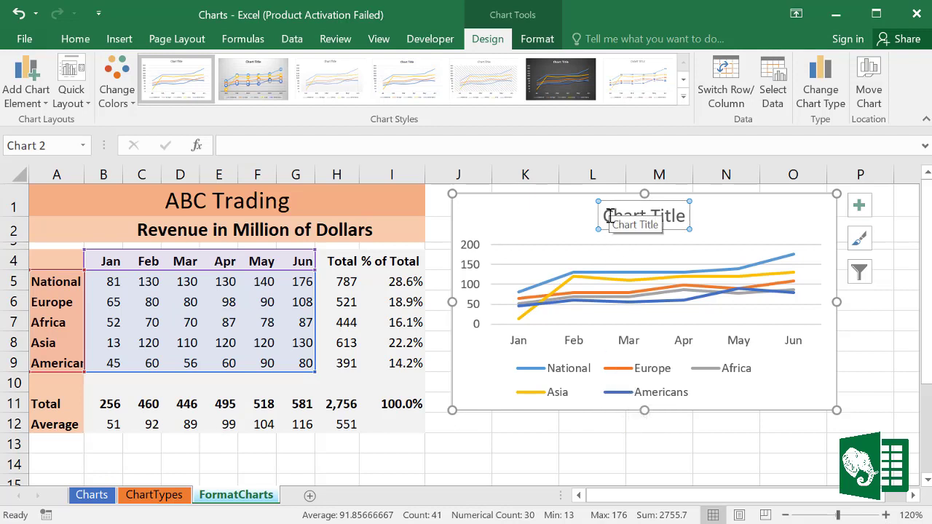
Link the chart title to cell A1 so it reads 'ABC Trading'.
{"action": "type", "text": "="}
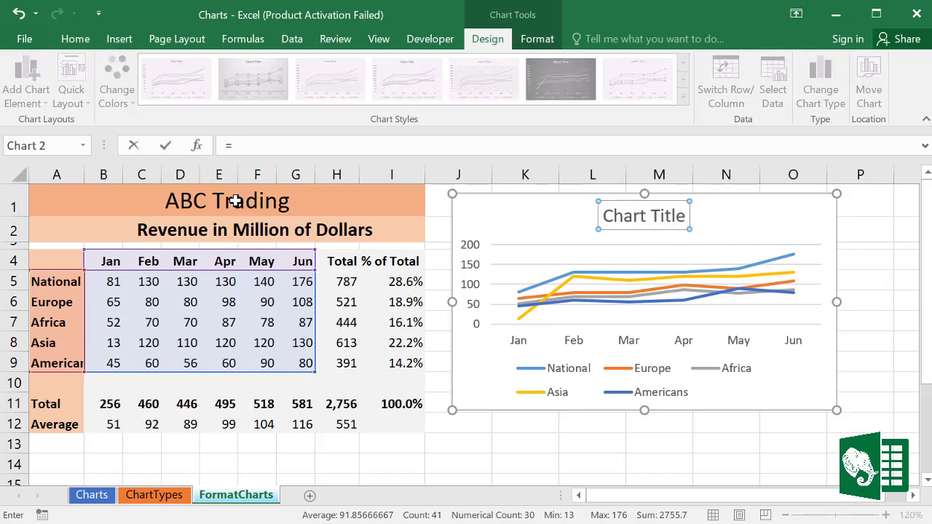
{"action": "left_click", "coordinate": [235, 201]}
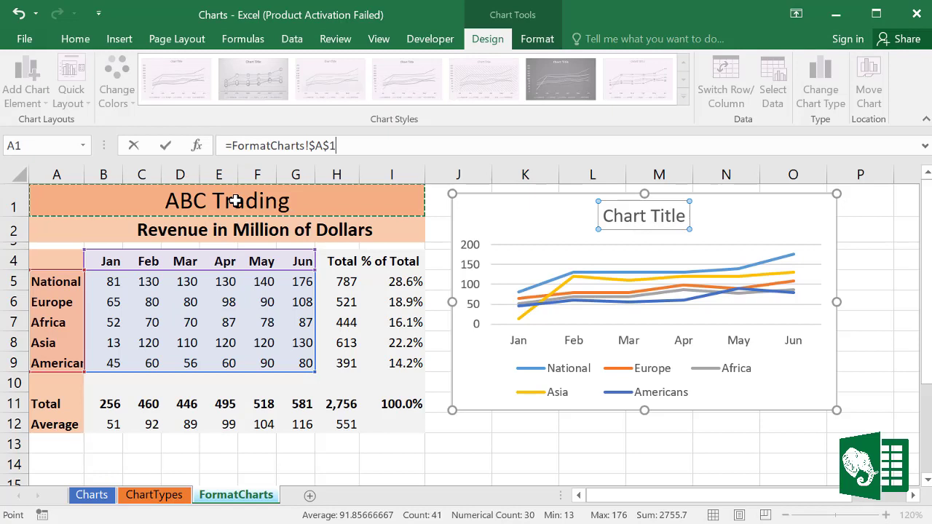
{"action": "key", "text": "Return"}
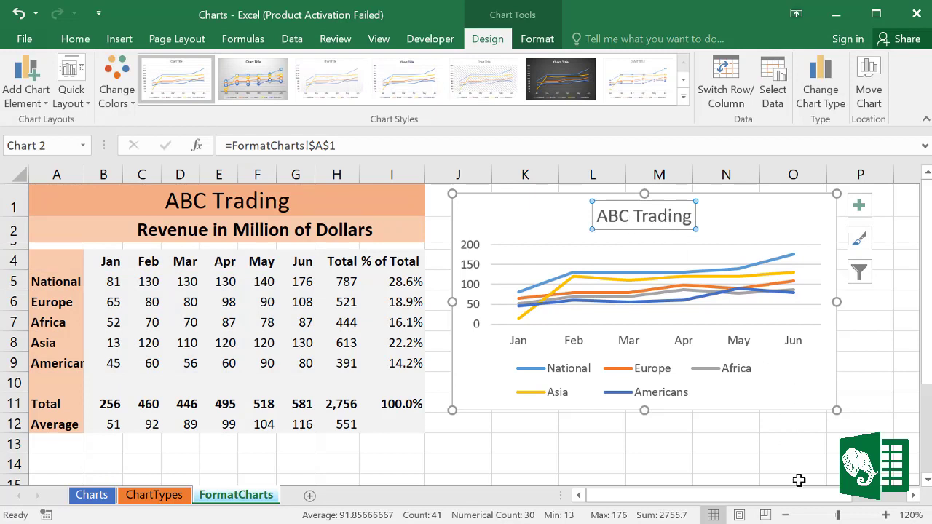
{"action": "key", "text": "Escape"}
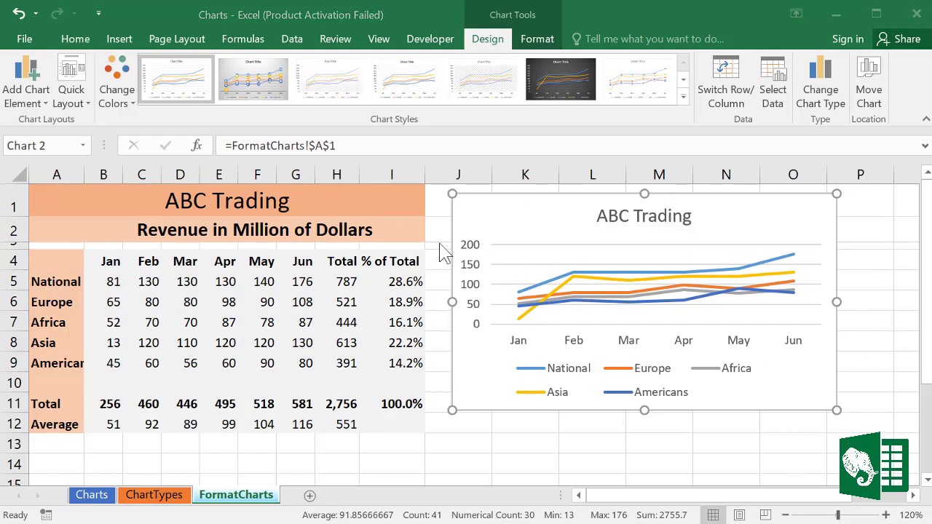
Apply Quick Layout 1 with a vertical axis title and right legend, then make the chart taller.
{"action": "left_click", "coordinate": [85, 104]}
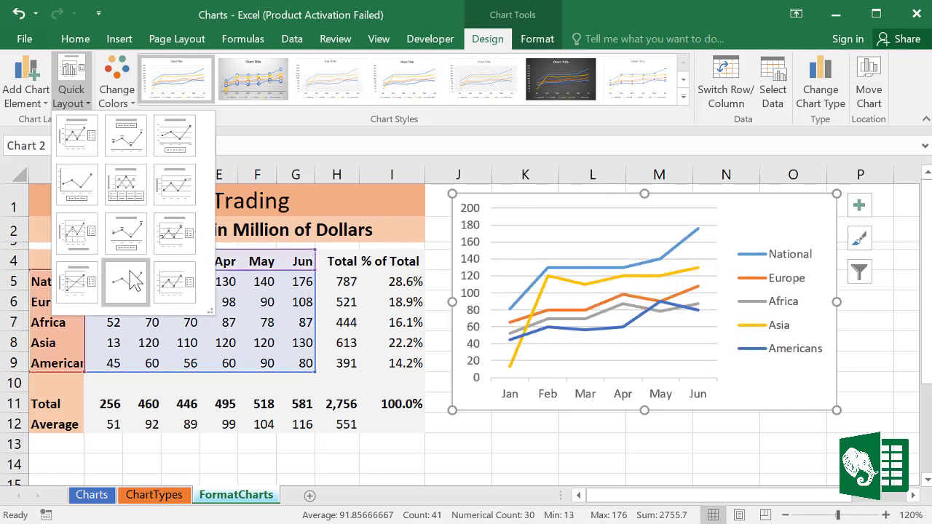
{"action": "left_click", "coordinate": [84, 138]}
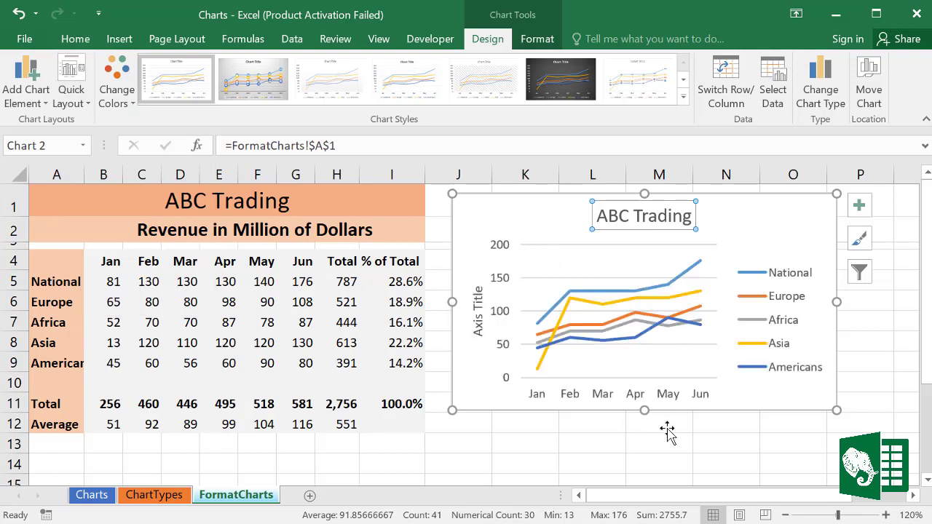
{"action": "left_click_drag", "start_coordinate": [645, 410], "coordinate": [649, 432]}
Rename the vertical axis title to 'Sales in Millions of Dollars'.
{"action": "left_click", "coordinate": [478, 335]}
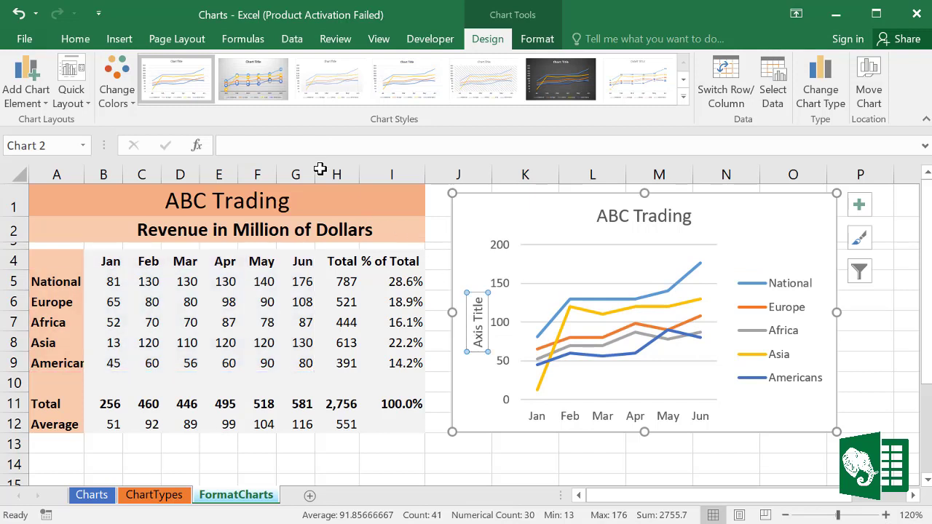
{"action": "type", "text": "Sales in Millions of Dollars"}
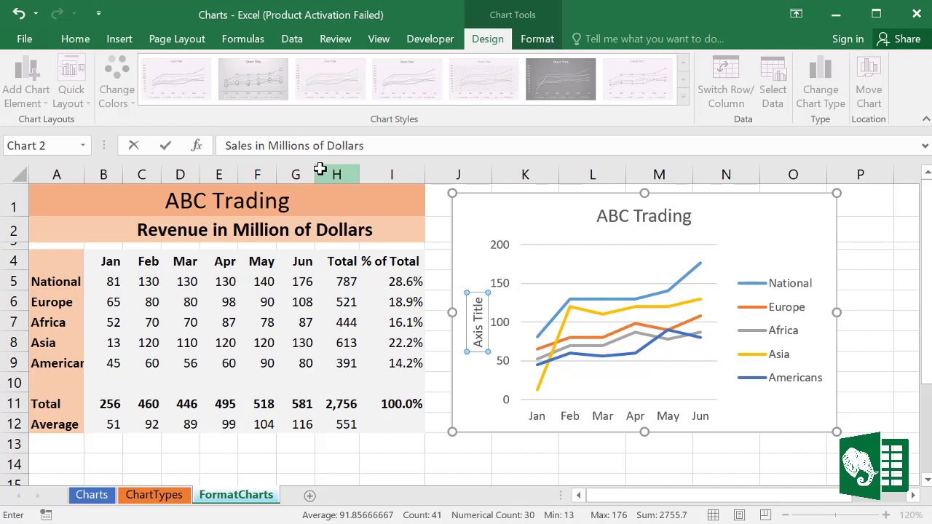
{"action": "key", "text": "Return"}
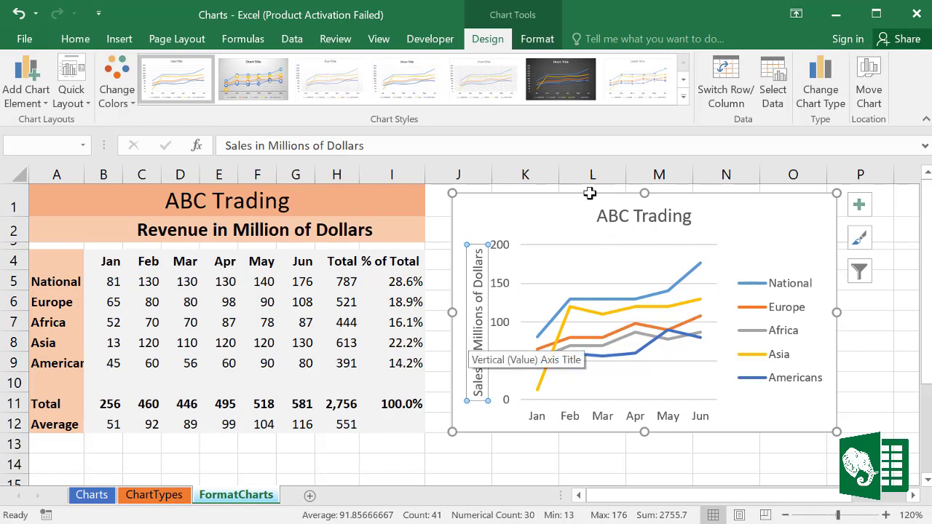
{"action": "left_click", "coordinate": [554, 215]}
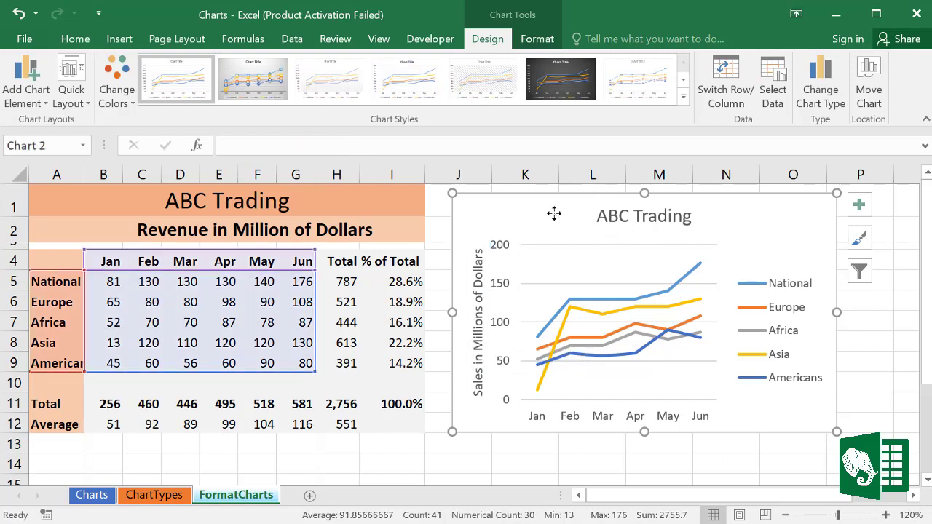
Apply a dark glowing chart style, then Layout 1 with the legend on the right.
{"action": "left_click", "coordinate": [256, 87]}
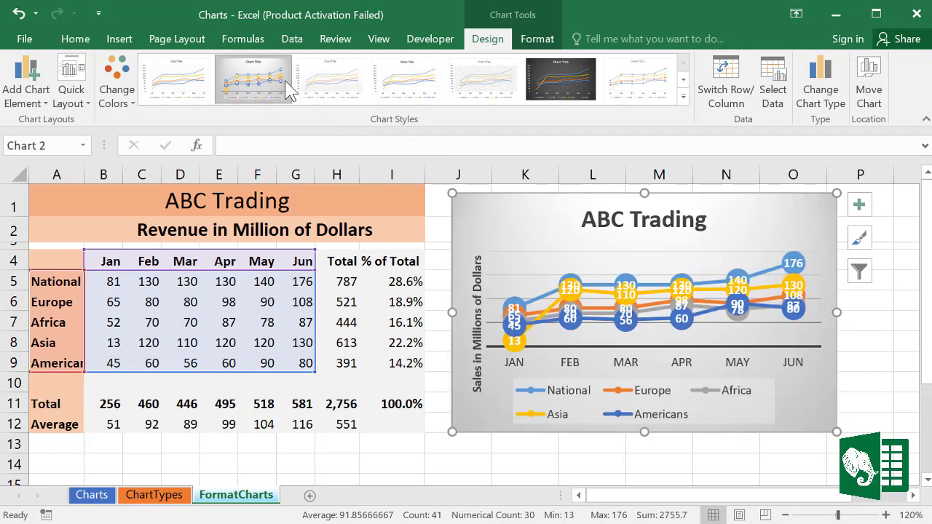
{"action": "left_click", "coordinate": [335, 82]}
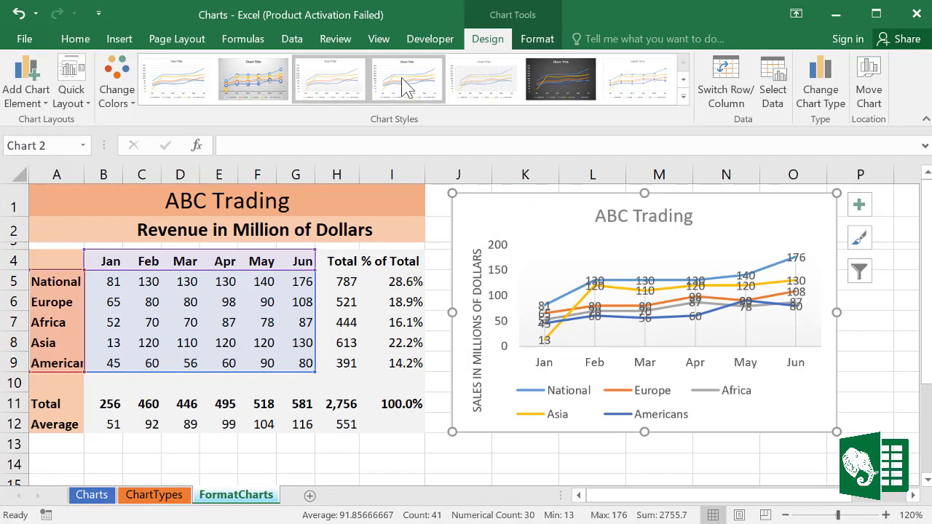
{"action": "left_click", "coordinate": [553, 80]}
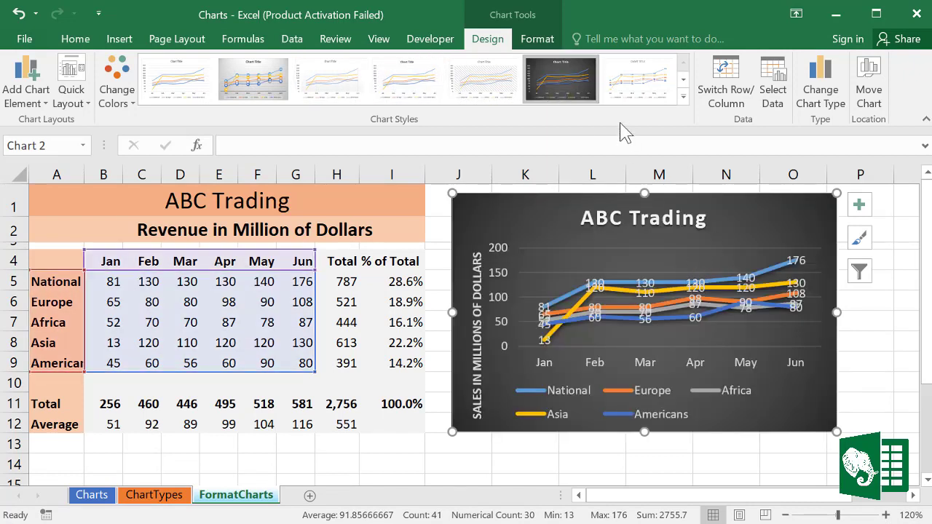
{"action": "left_click", "coordinate": [685, 96]}
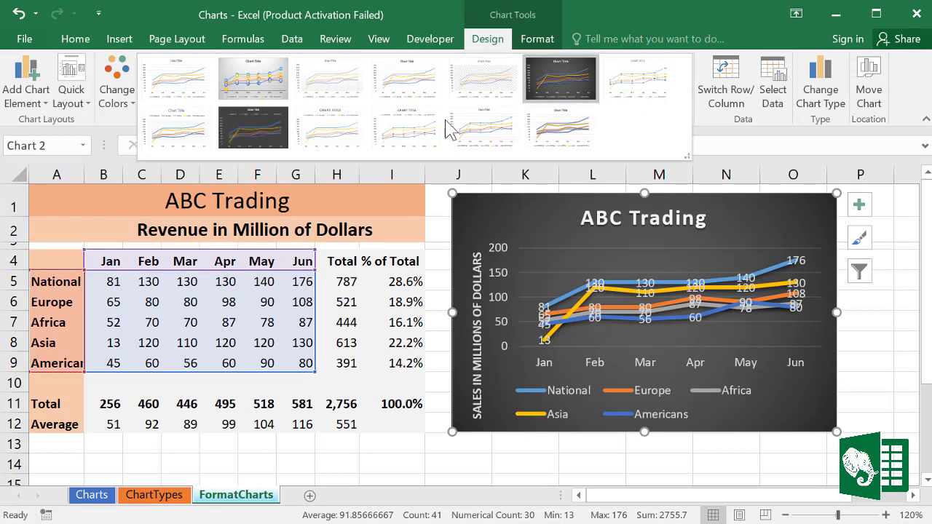
{"action": "left_click", "coordinate": [268, 122]}
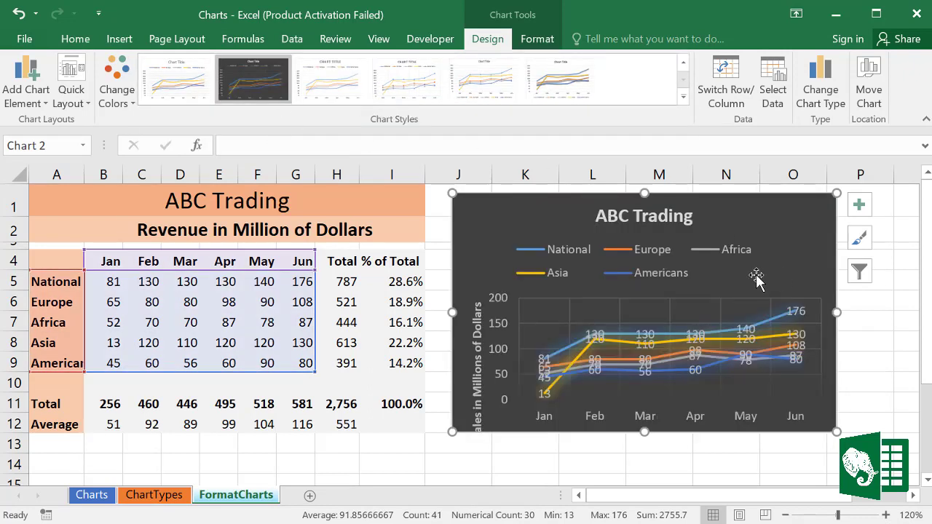
{"action": "left_click", "coordinate": [88, 104]}
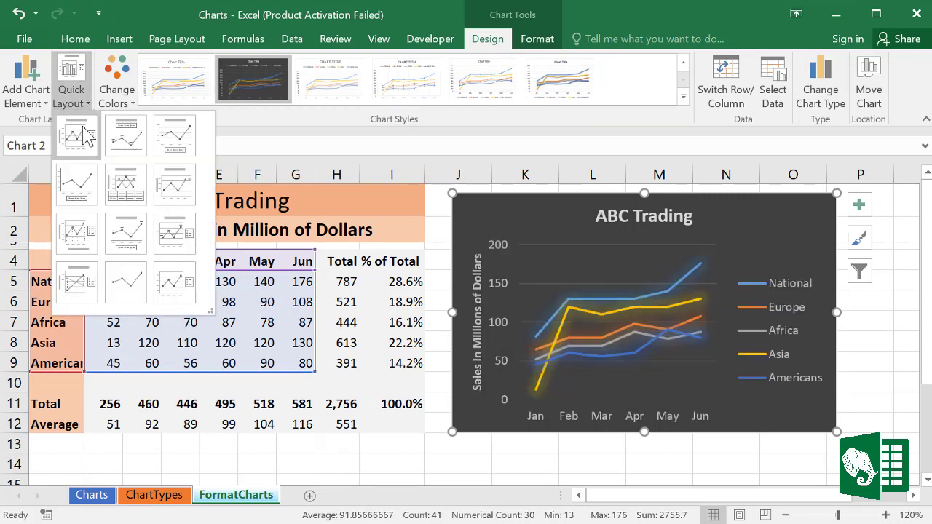
{"action": "left_click", "coordinate": [82, 134]}
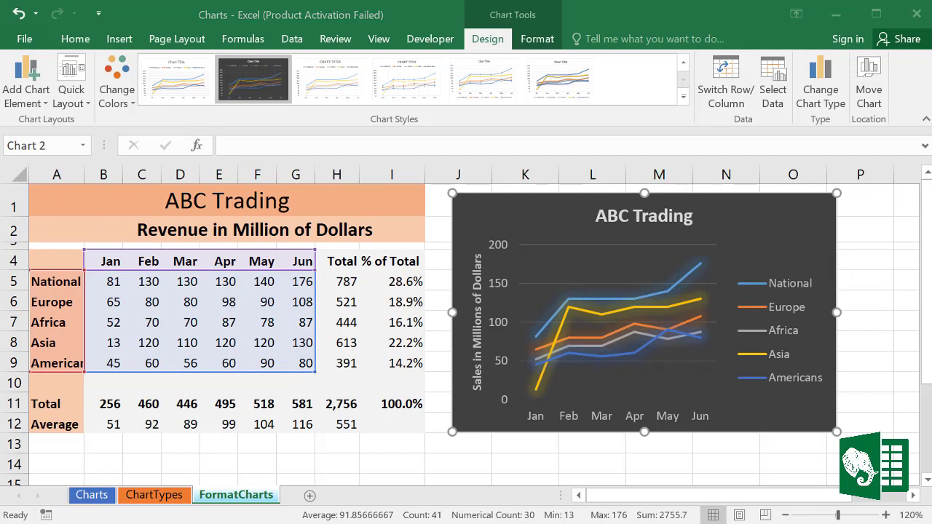
Fill the chart area with the grey gradient shape style from the Format gallery.
{"action": "left_click", "coordinate": [538, 40]}
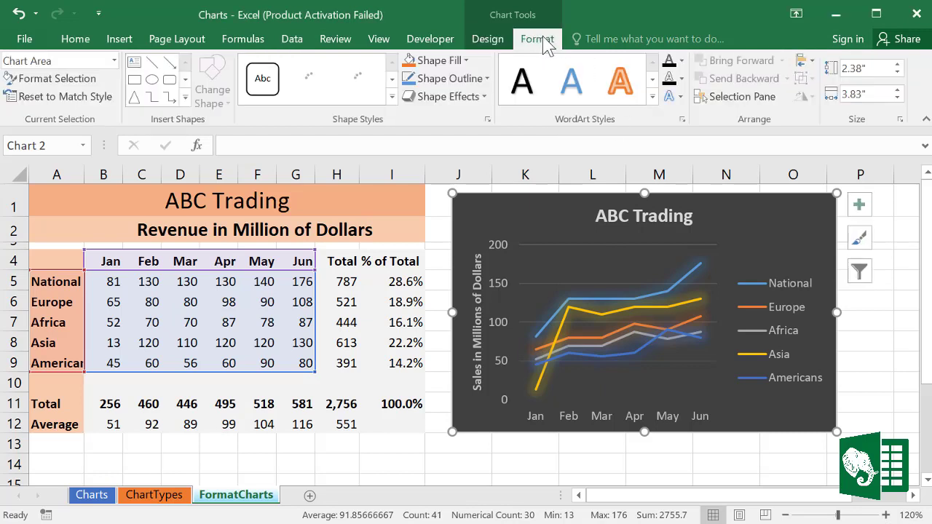
{"action": "left_click", "coordinate": [392, 96]}
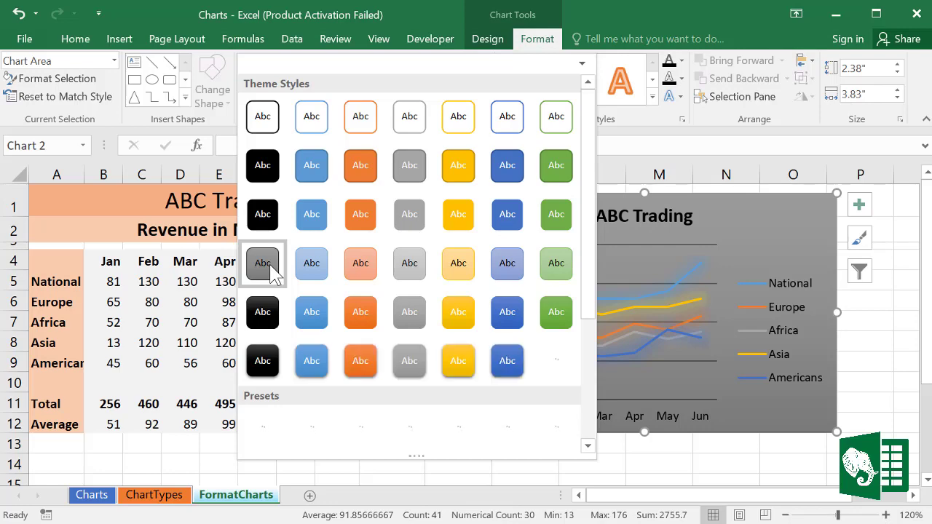
{"action": "left_click", "coordinate": [263, 263]}
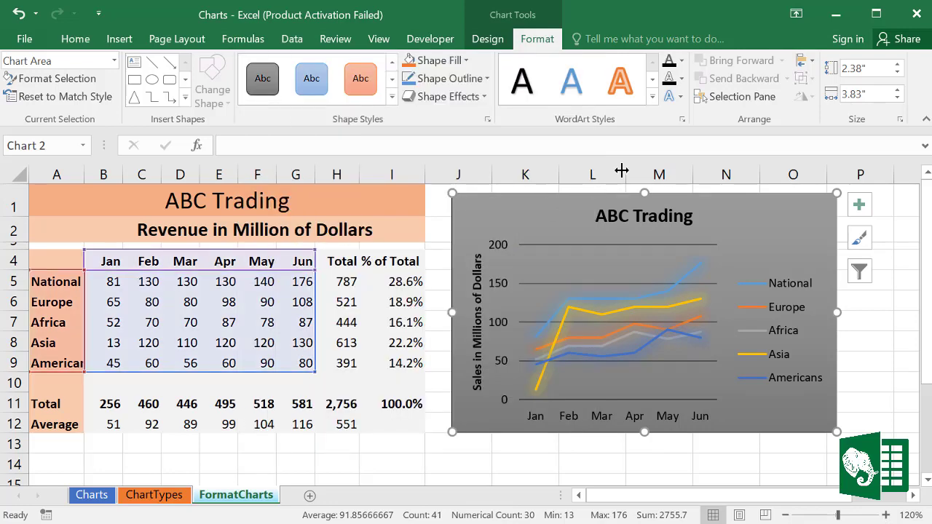
Make the 'ABC Trading' chart title and the vertical axis title white.
{"action": "left_click", "coordinate": [611, 218]}
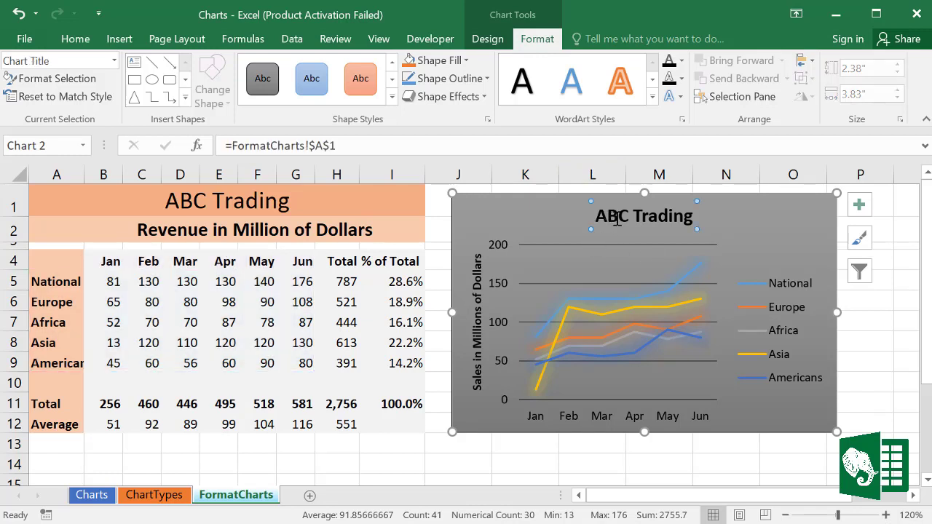
{"action": "left_click", "coordinate": [79, 40]}
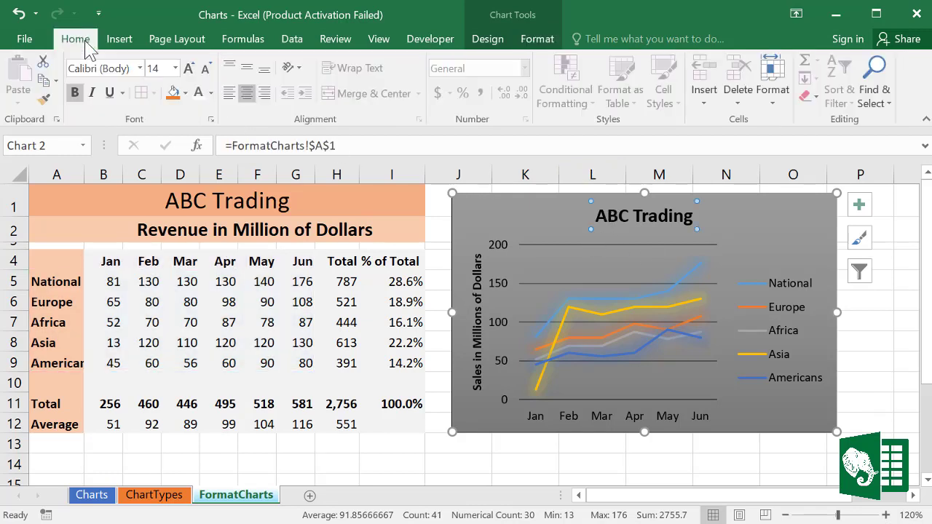
{"action": "left_click", "coordinate": [204, 97]}
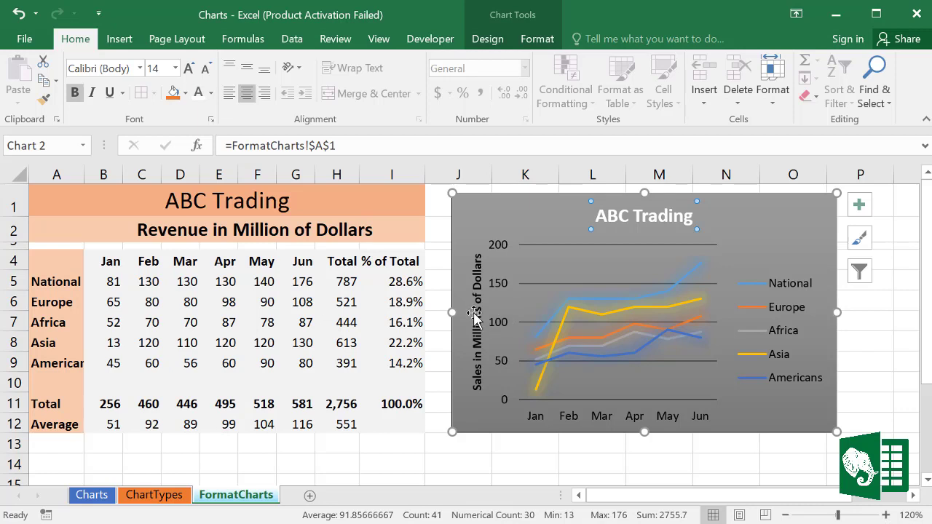
{"action": "left_click", "coordinate": [477, 320]}
{"action": "left_click", "coordinate": [198, 97]}
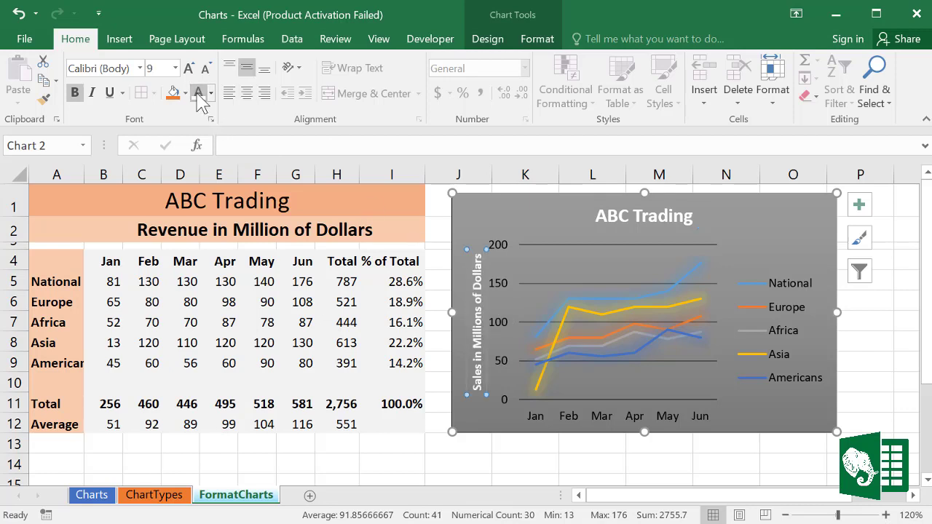
Make the Jan–Jun month labels bold at size 10.
{"action": "left_click", "coordinate": [588, 415]}
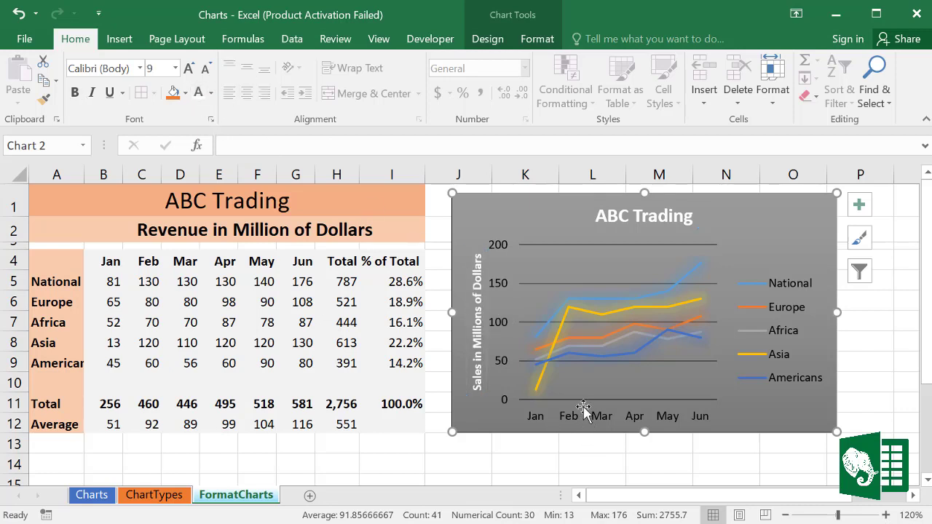
{"action": "left_click", "coordinate": [74, 93]}
{"action": "left_click", "coordinate": [190, 69]}
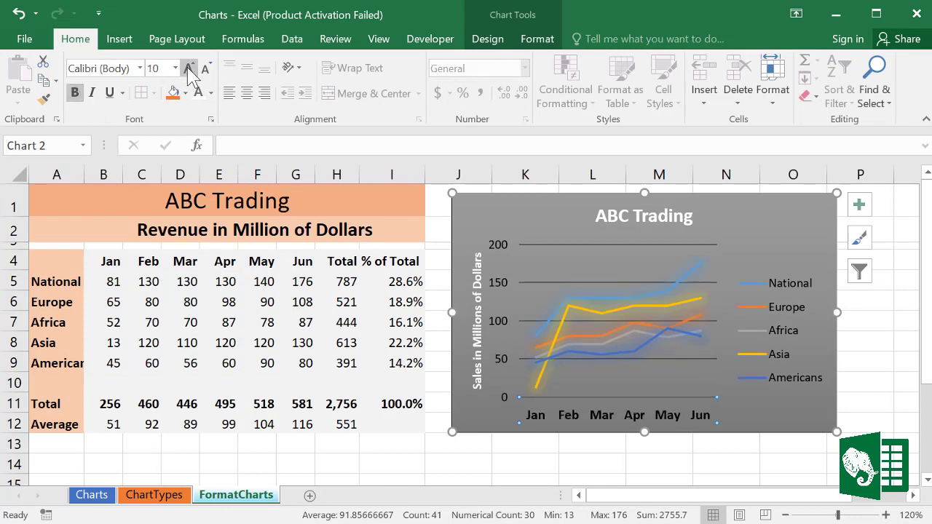
{"action": "left_click", "coordinate": [545, 209]}
{"action": "left_click", "coordinate": [487, 39]}
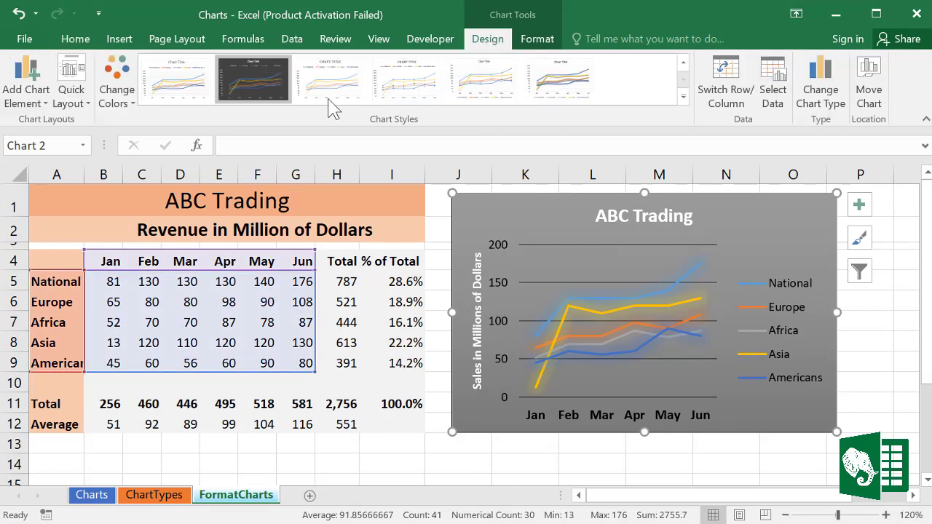
Apply the dark charcoal Style 6 from the Chart Styles gallery, placing the legend below the plot.
{"action": "left_click", "coordinate": [683, 96]}
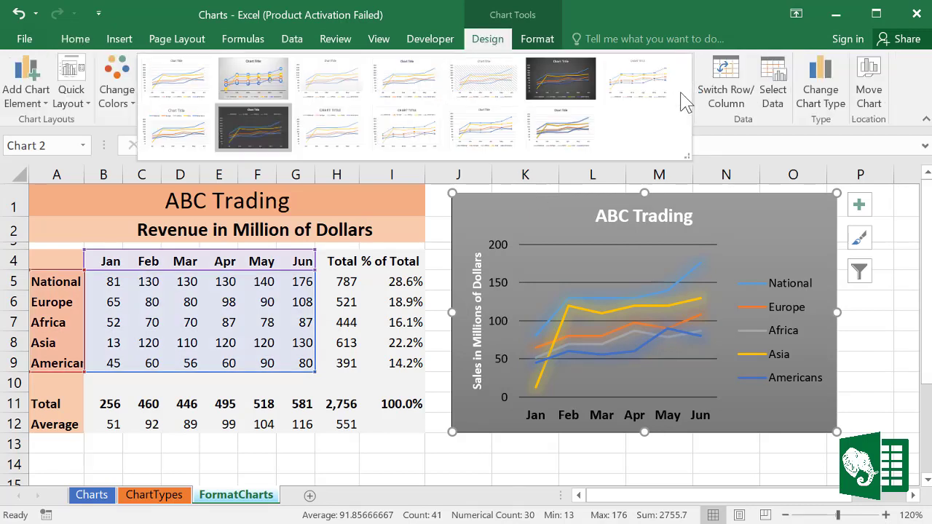
{"action": "left_click", "coordinate": [579, 91]}
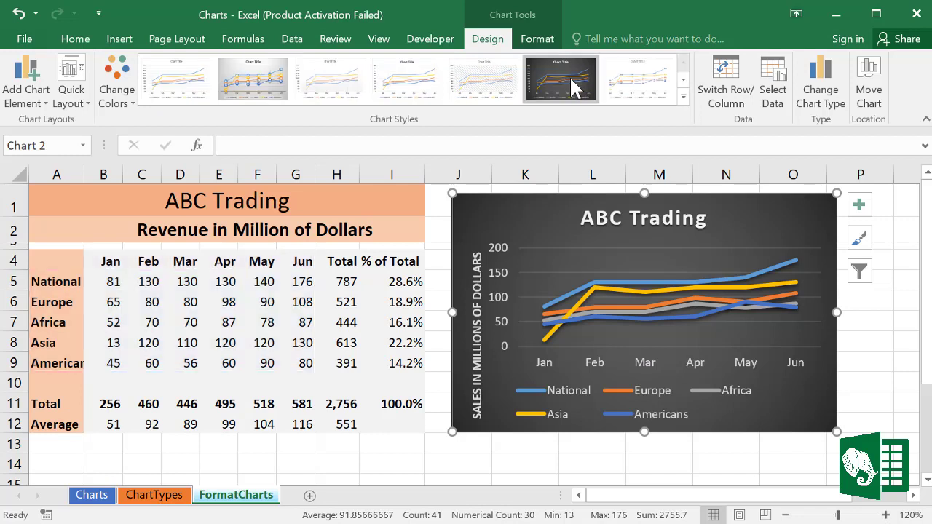